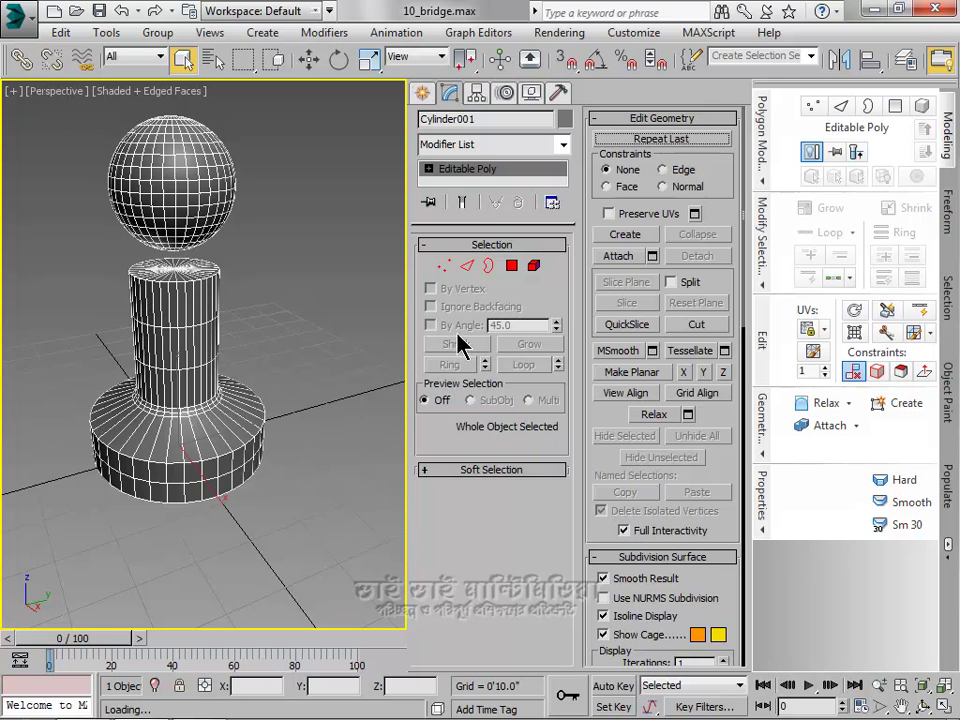
Select the sphere element of the editable poly and raise it along Z to about 4'8.4".
left_click(538, 270)
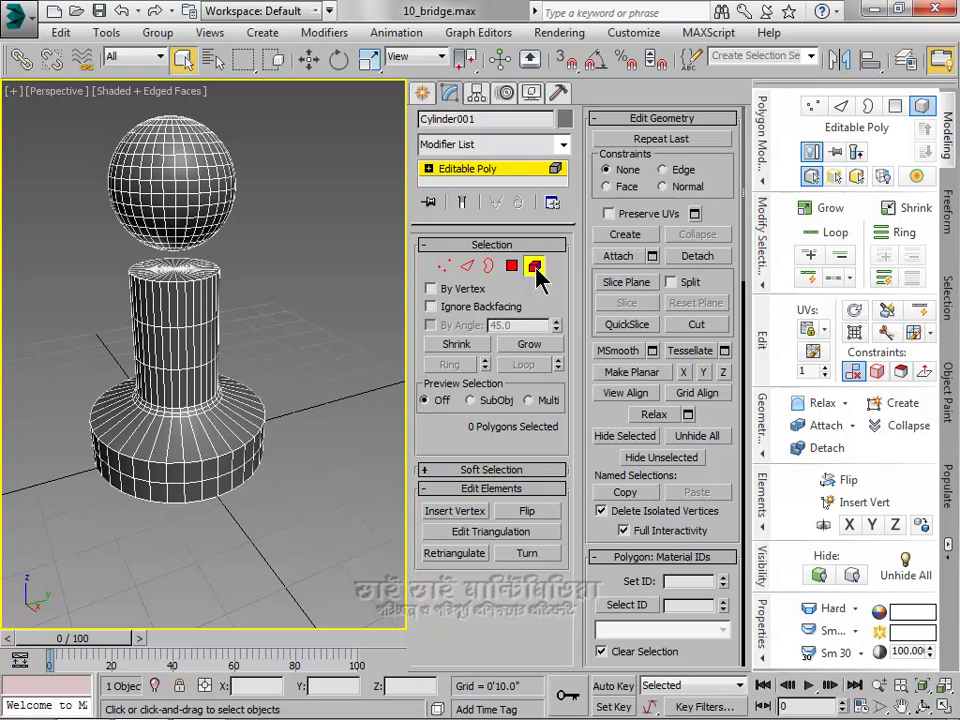
left_click(174, 184)
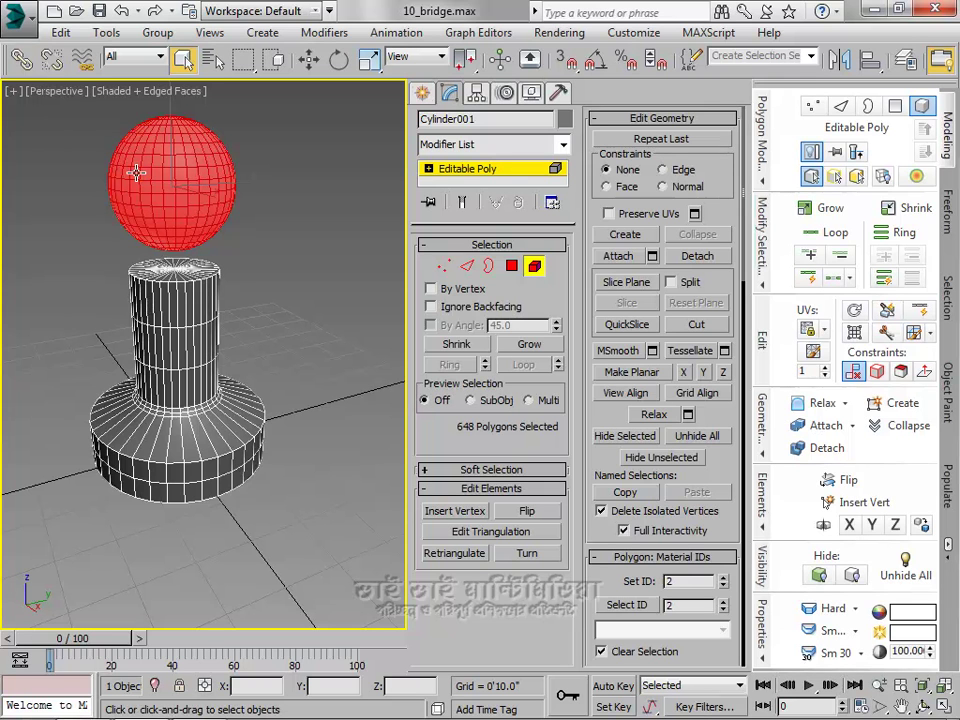
left_click(169, 326)
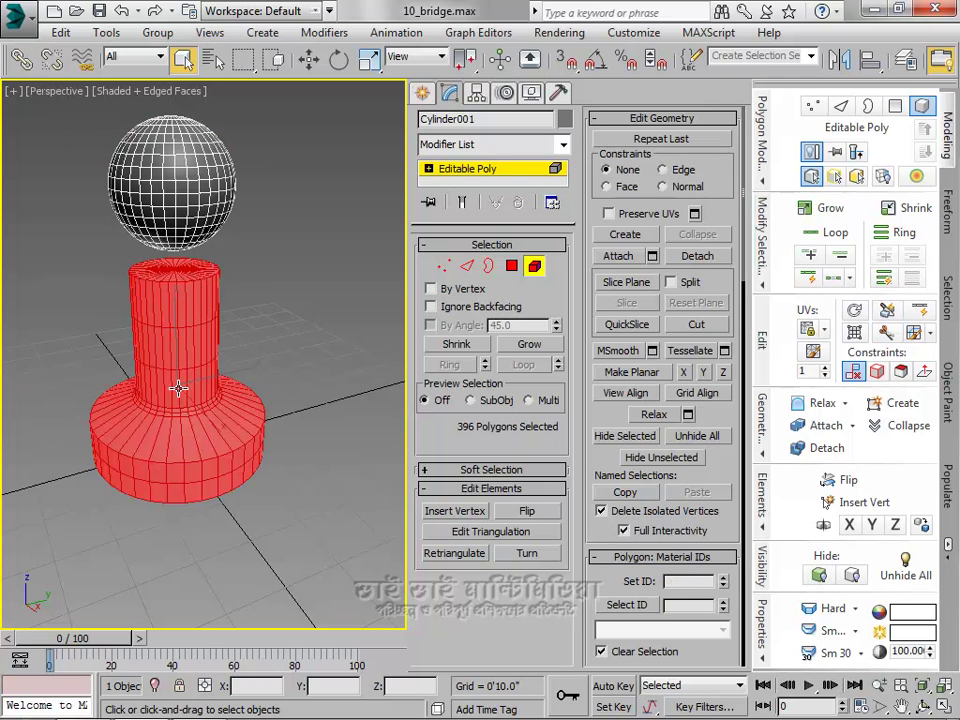
left_click(176, 189)
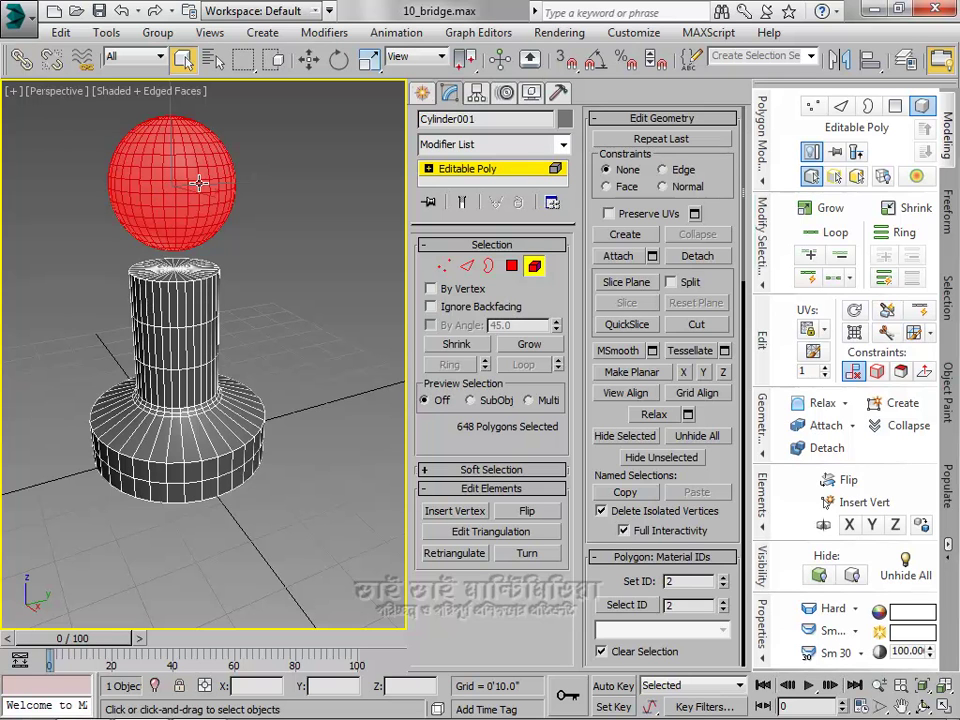
left_click(309, 59)
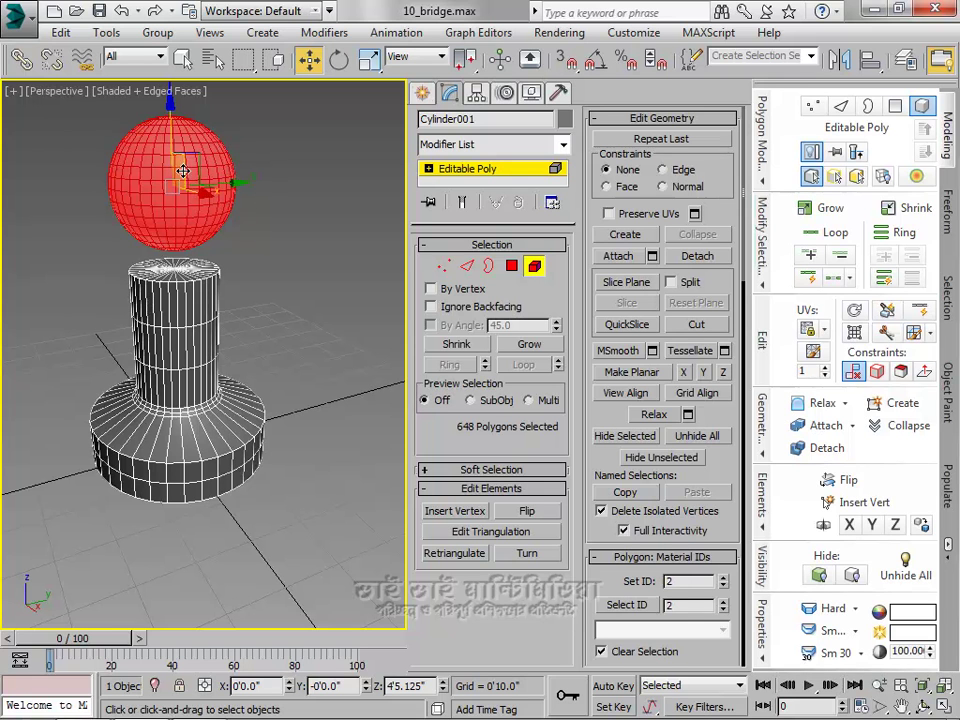
mouse_move(170, 109)
left_mouse_down()
mouse_move(180, 17)
mouse_move(180, 161)
mouse_move(176, 32)
mouse_move(177, 90)
left_mouse_up()
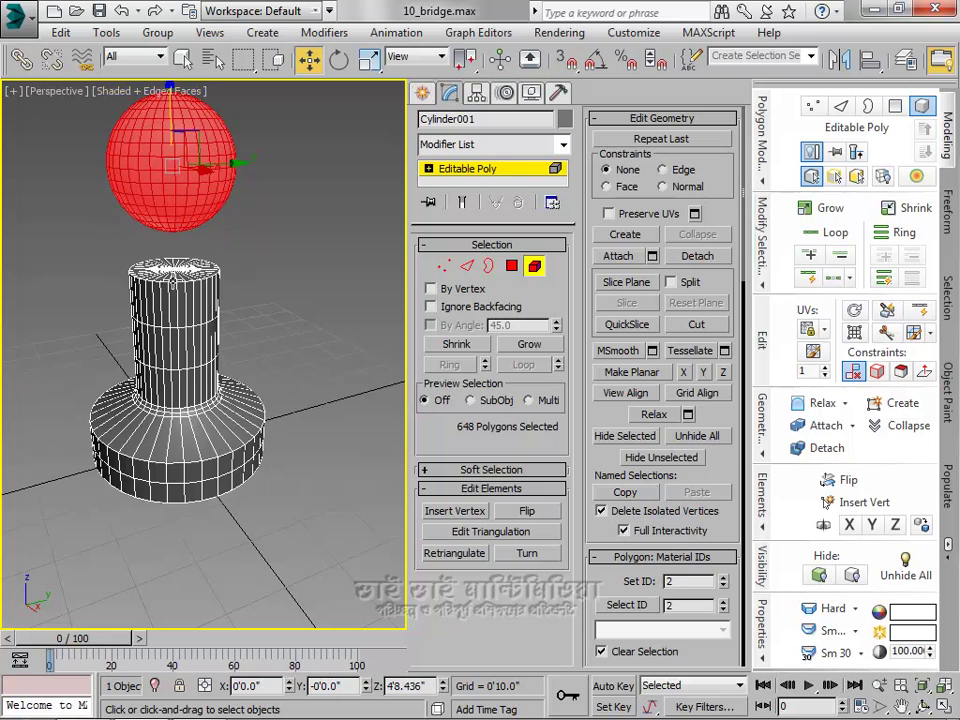
Move the cylinder-and-base element slightly up to about Z 1'3.6" and leave element-level editing.
left_click(182, 328)
mouse_move(184, 326)
left_mouse_down()
mouse_move(176, 246)
mouse_move(176, 332)
mouse_move(176, 311)
left_mouse_up()
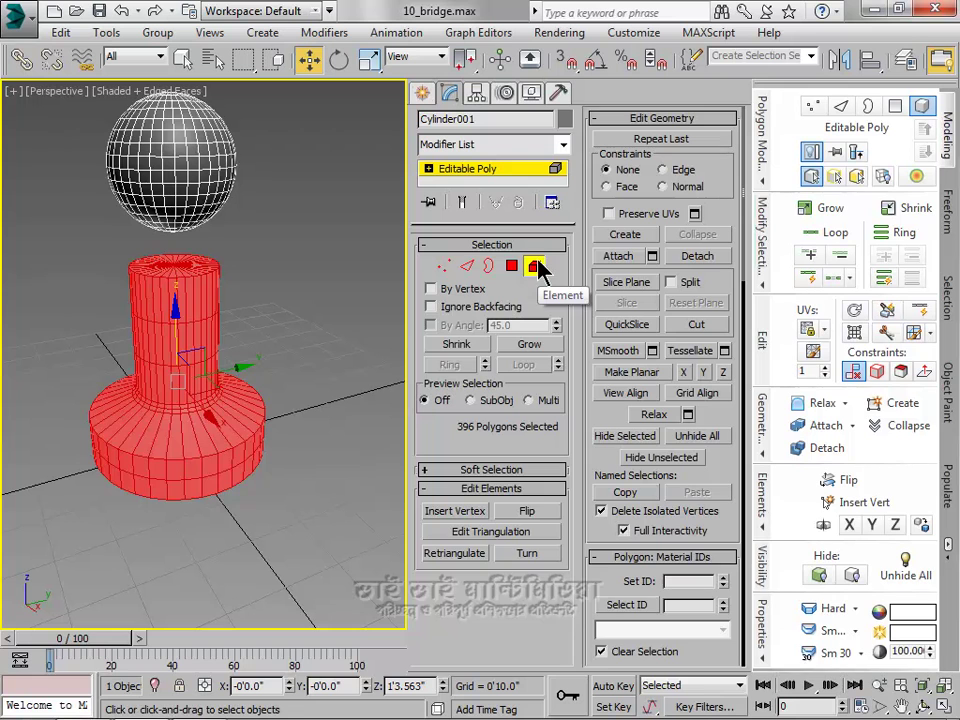
left_click(536, 267)
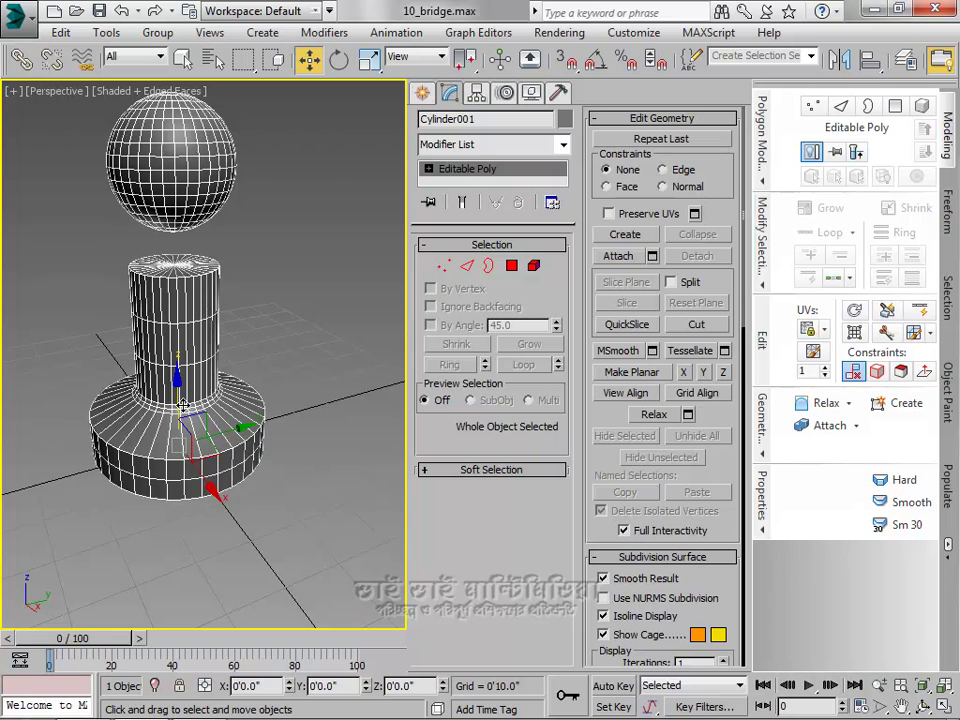
Delete the centre vertex of the cylinder's top cap to open the tube.
left_click(442, 266)
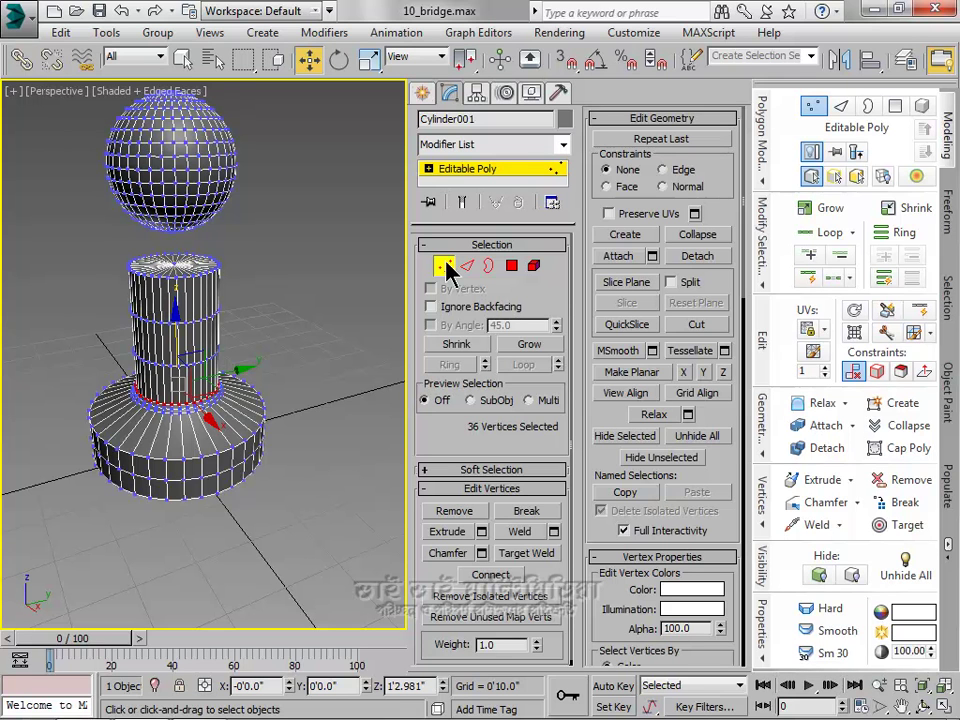
left_click(175, 260)
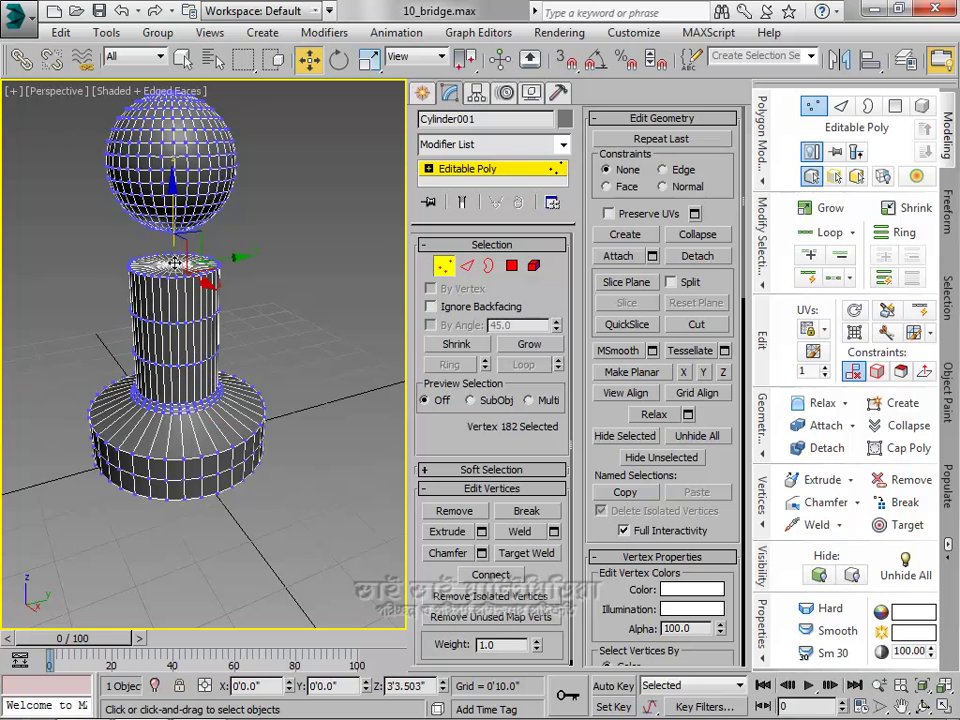
left_click(357, 274)
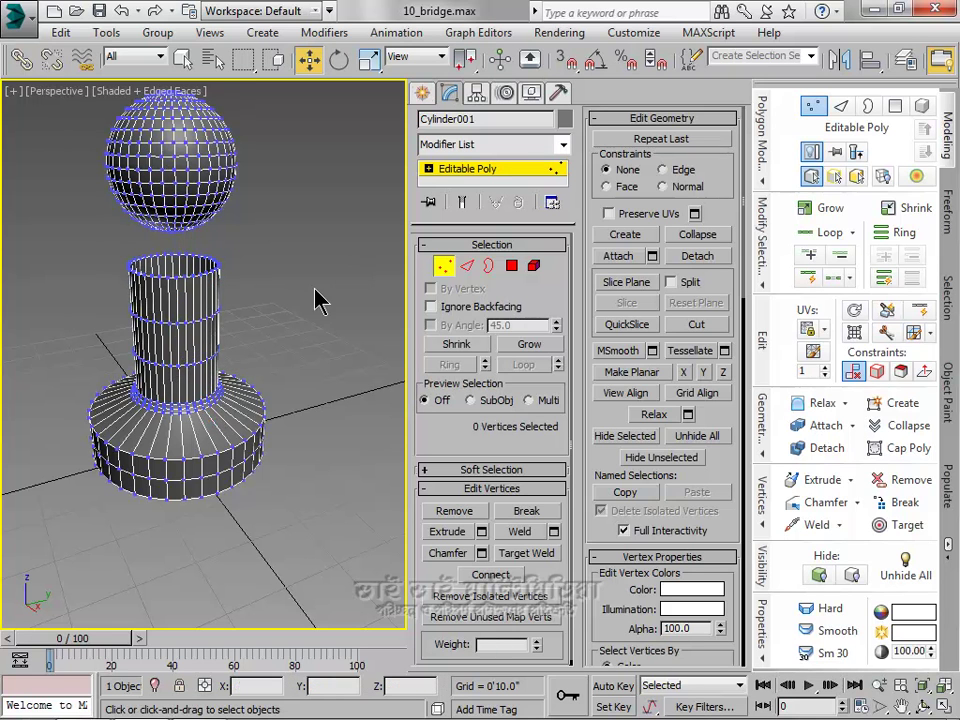
Delete the polygons of the sphere's lower third, selecting them in the front view.
middle_click_drag(259, 270, 284, 353, "alt")
scroll(283, 353, "up", 5)
scroll(283, 353, "down", 5)
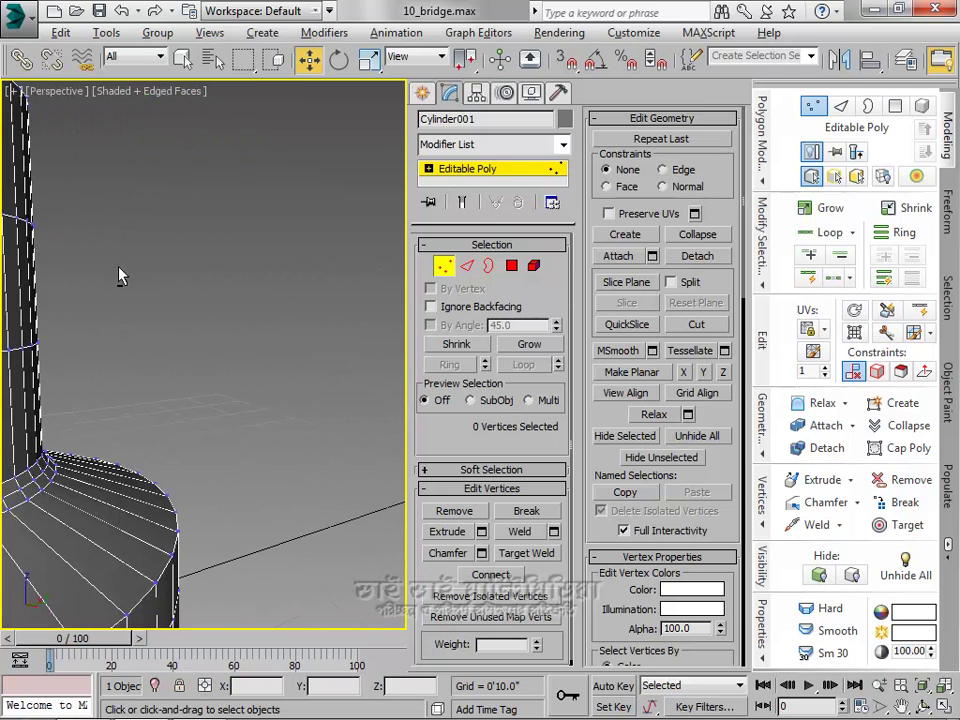
scroll(311, 422, "down", 3)
middle_click_drag(300, 355, 270, 377, "alt")
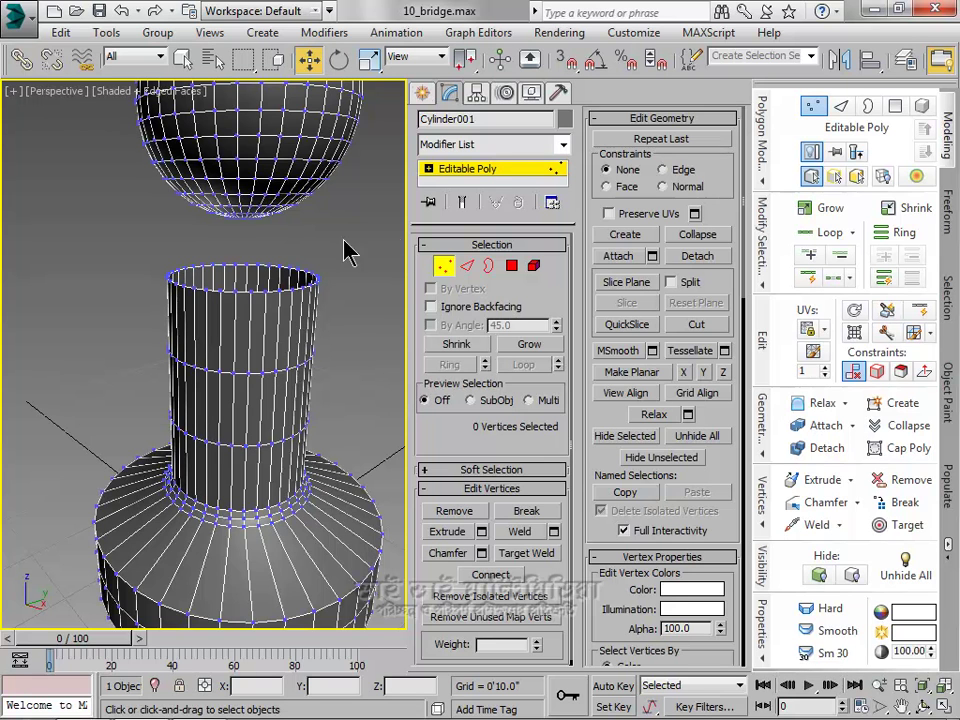
left_click(511, 267)
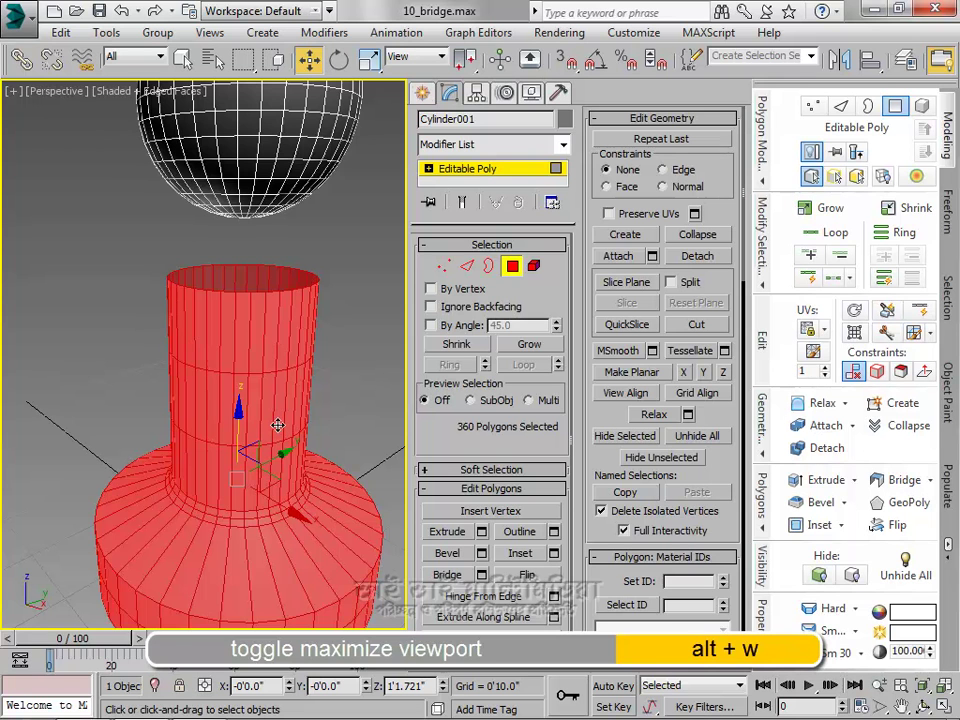
key("alt+w")
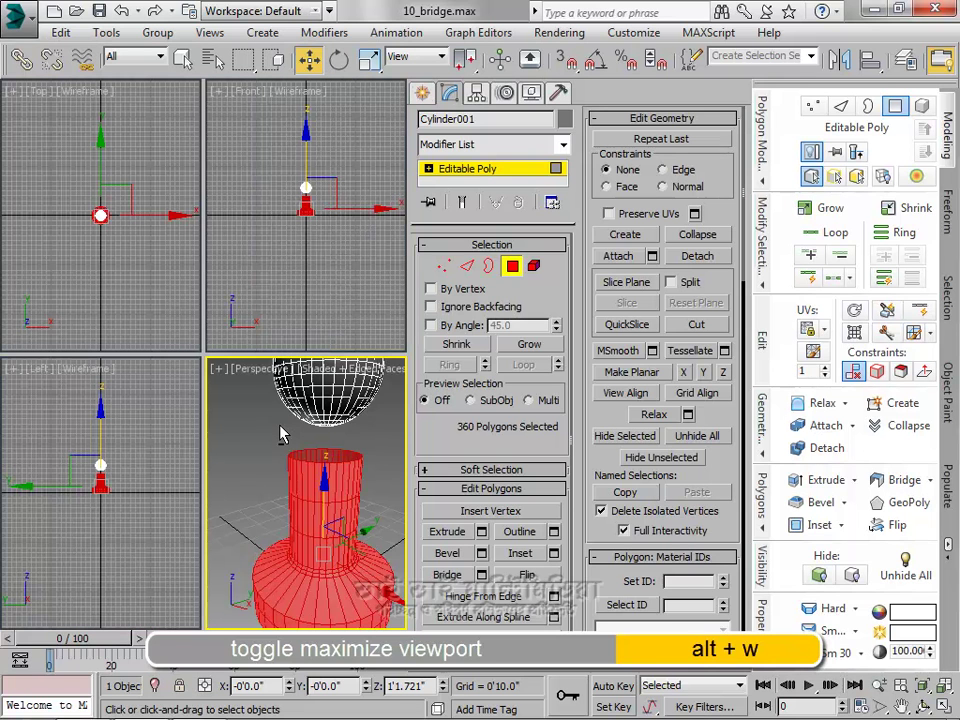
left_click(369, 276)
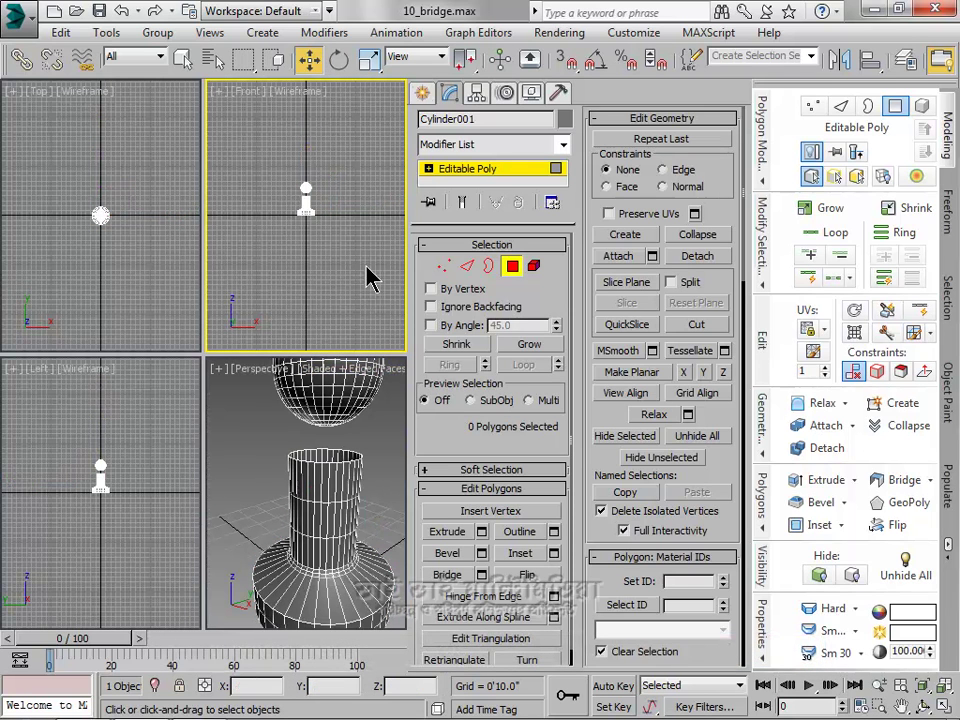
key("z")
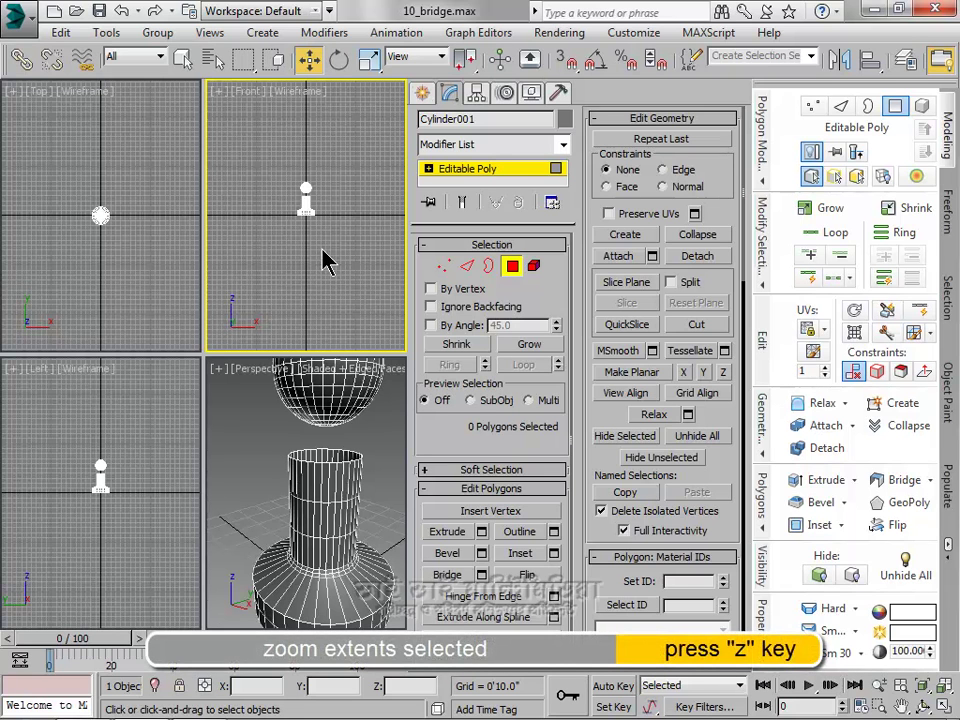
key("z")
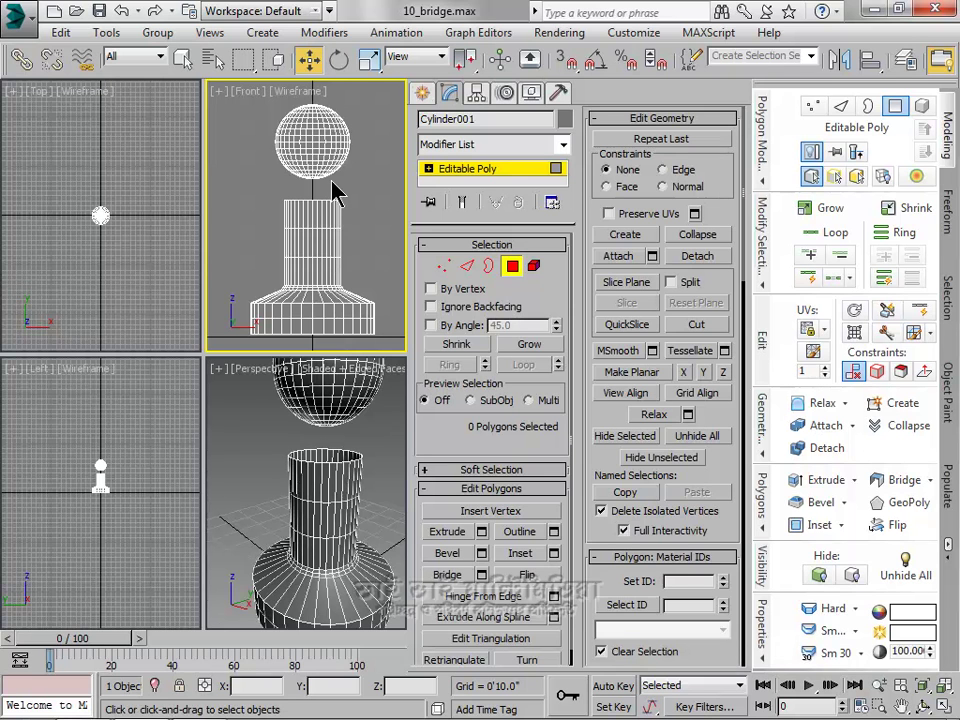
scroll(320, 167, "up", 2)
scroll(320, 167, "up", 2)
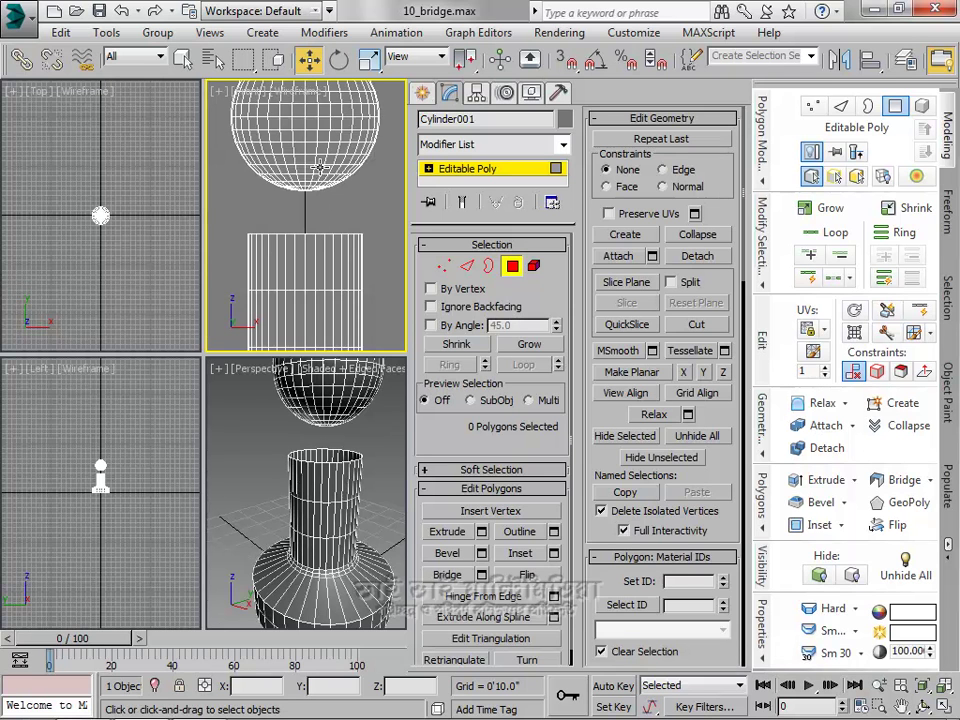
scroll(318, 172, "down", 2)
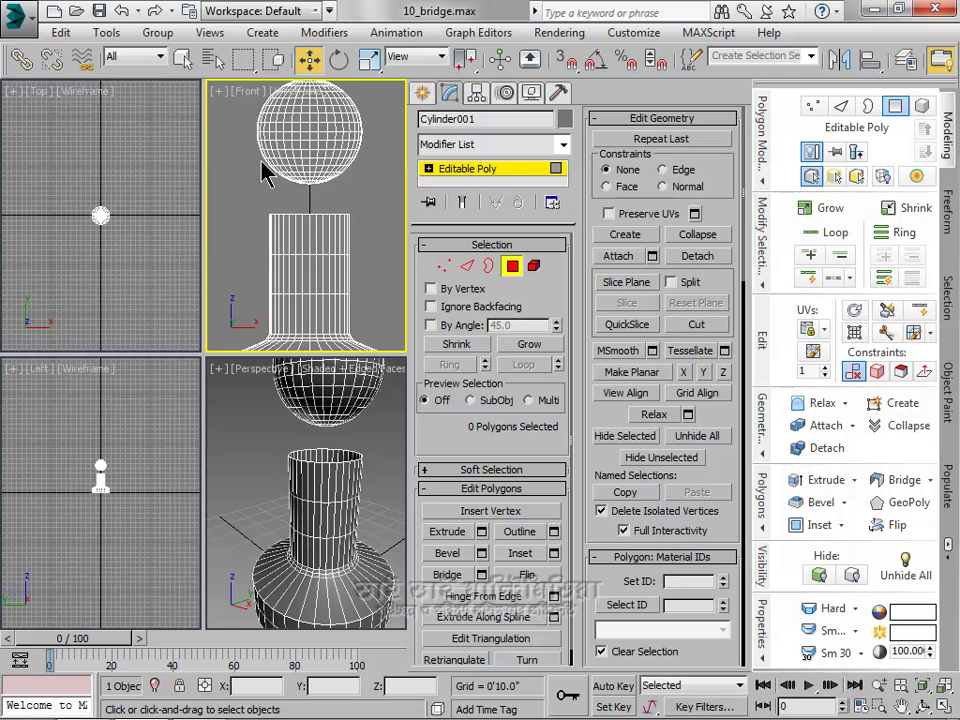
left_click_drag(268, 150, 369, 212)
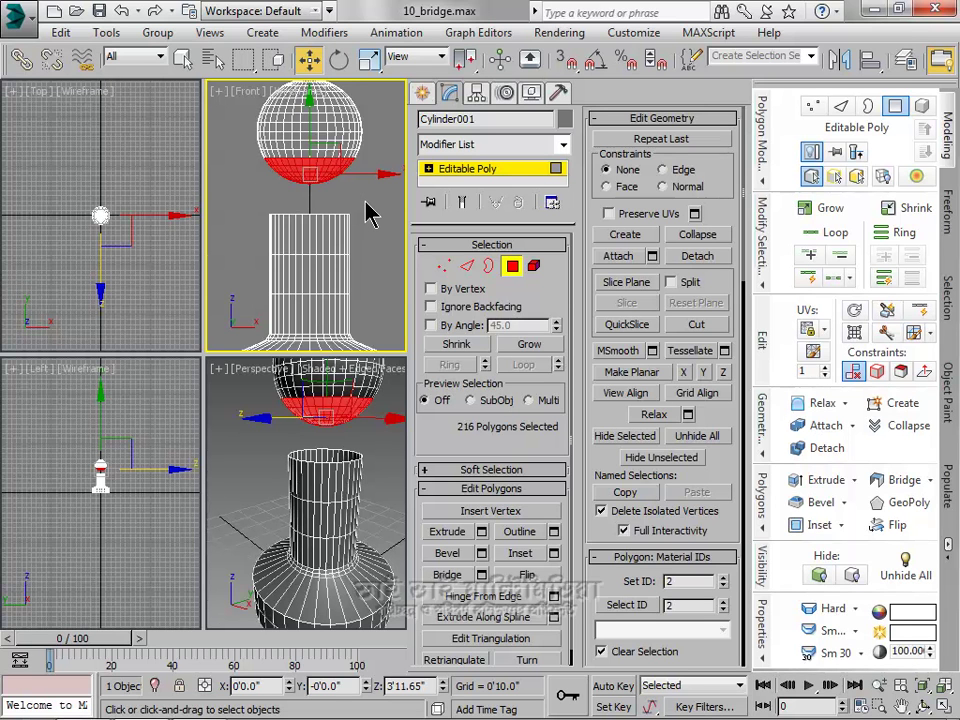
key("Delete")
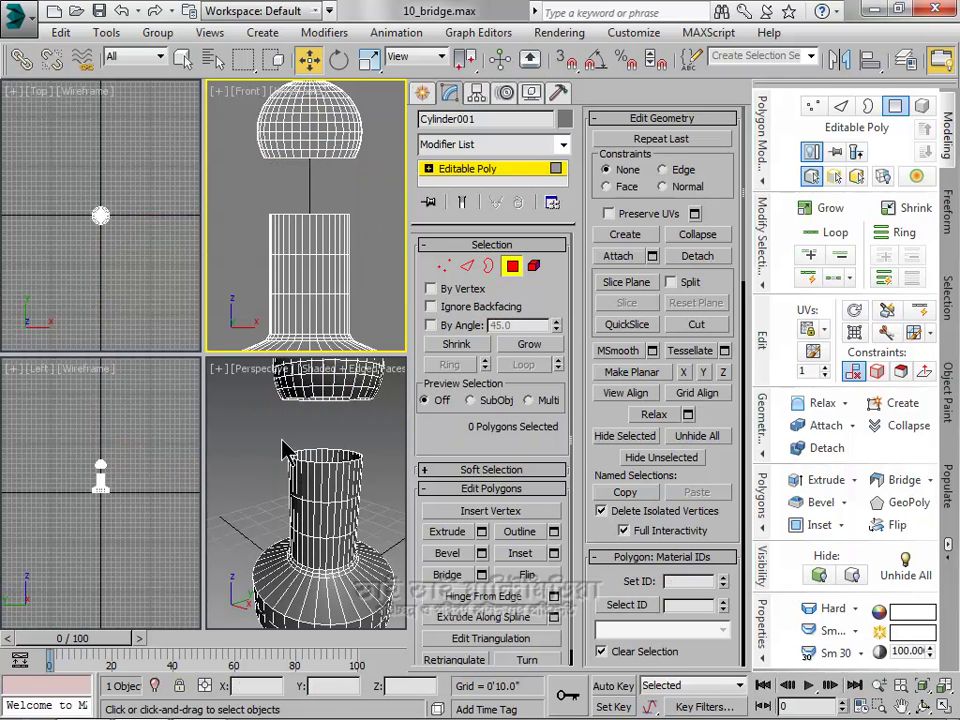
In the maximized perspective view, select both open borders: the sphere's bottom opening and the cylinder's top rim.
left_click(245, 450)
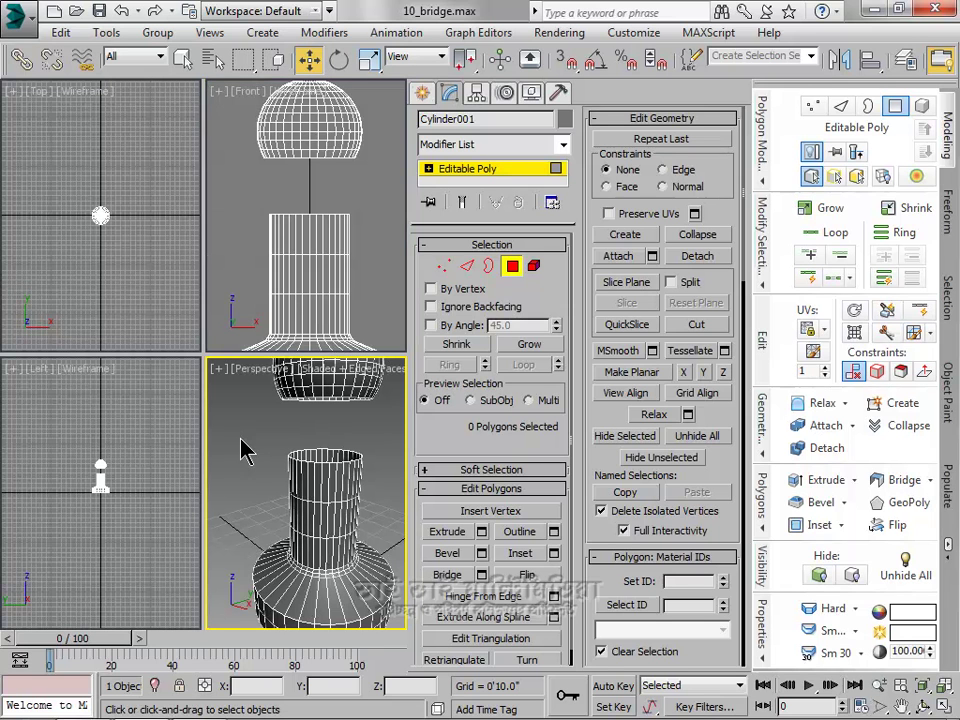
key("alt+w")
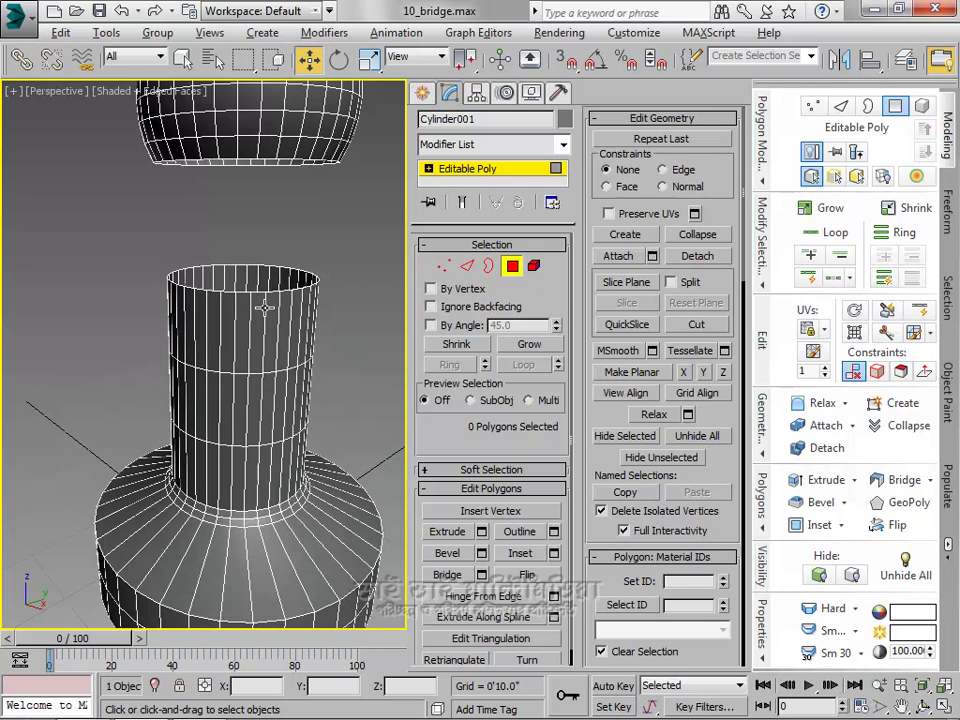
middle_click_drag(279, 339, 234, 320, "alt")
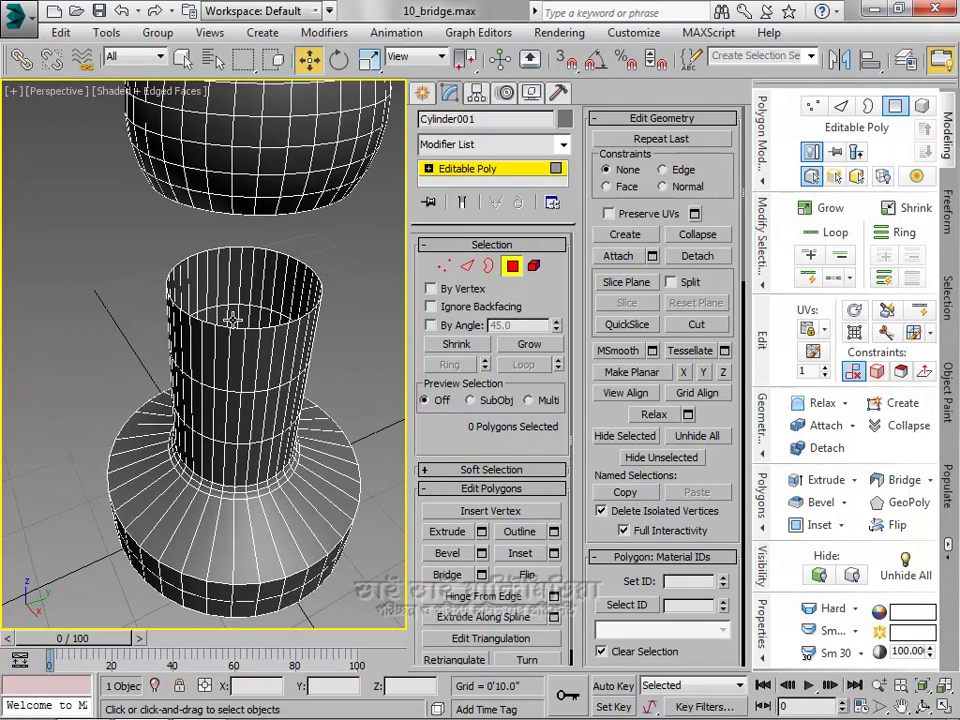
middle_click_drag(191, 265, 254, 332, "alt")
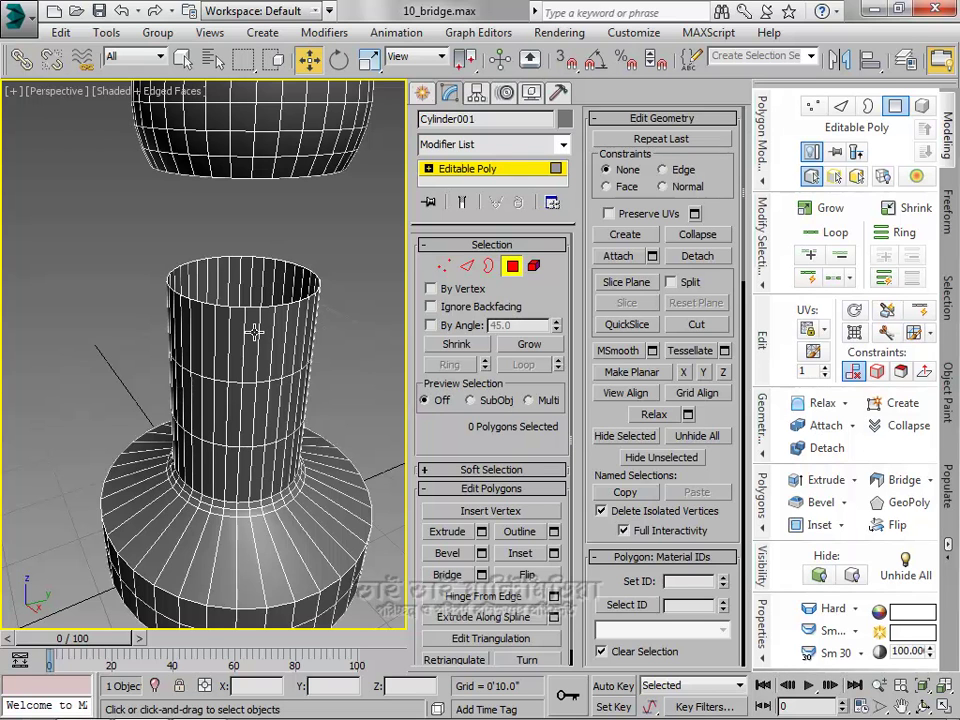
left_click(487, 267)
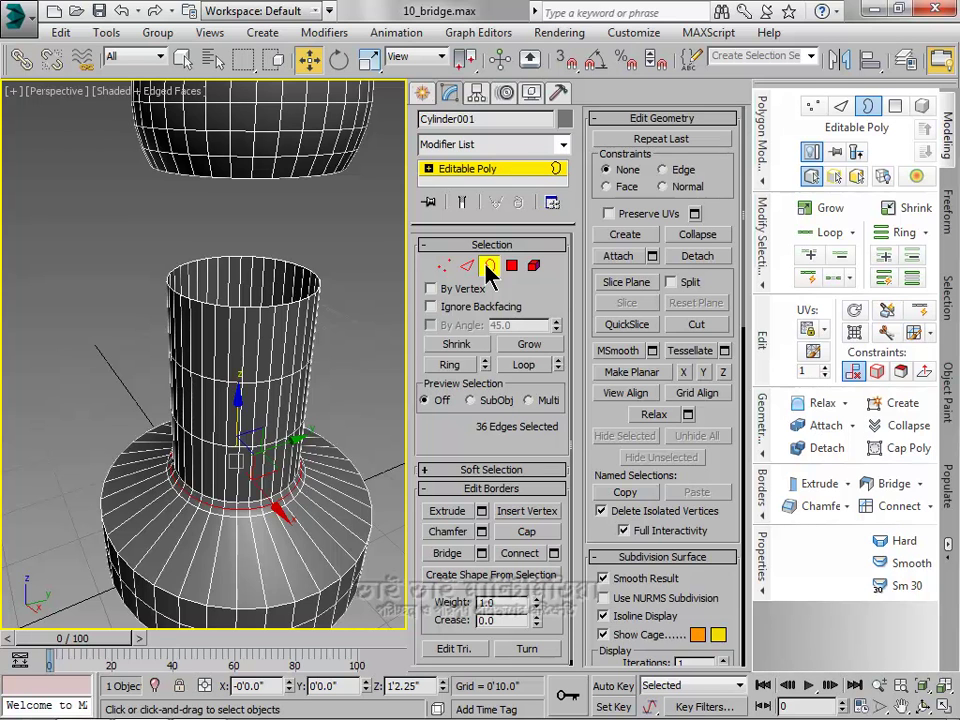
left_click(263, 178)
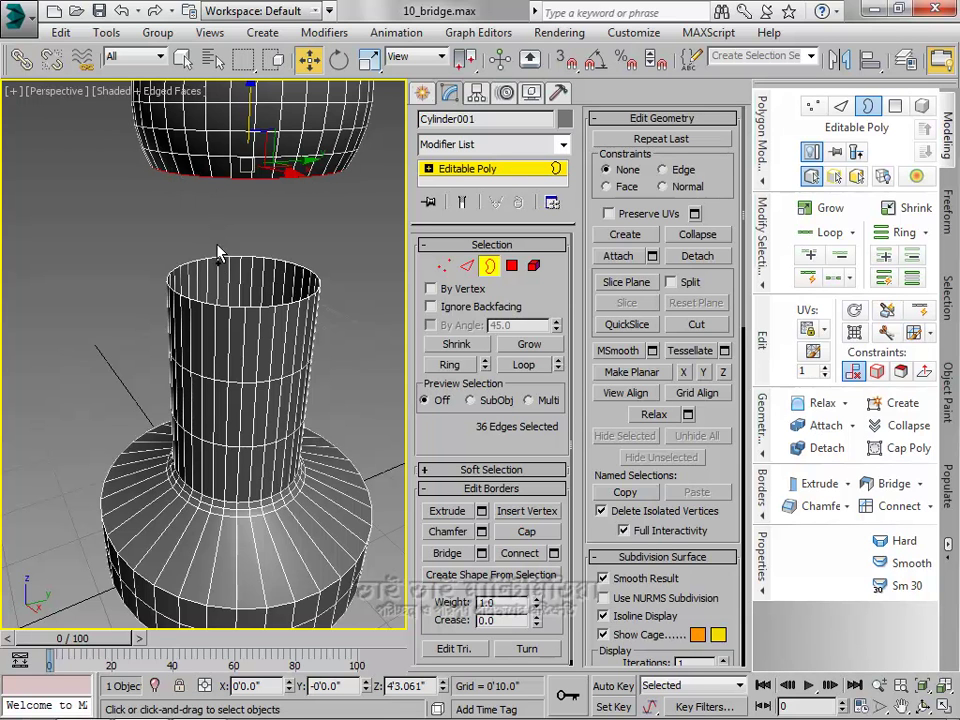
left_click(222, 304, "ctrl")
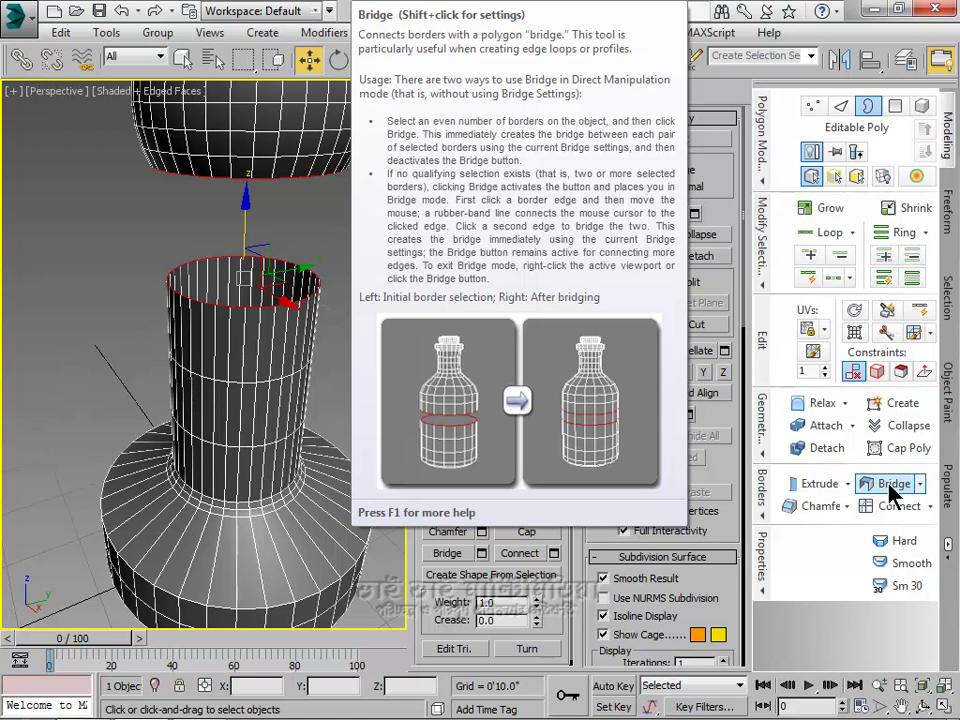
Open the Bridge settings for the two selected borders and hide the command panel to enlarge the viewport.
left_click(890, 486, "shift")
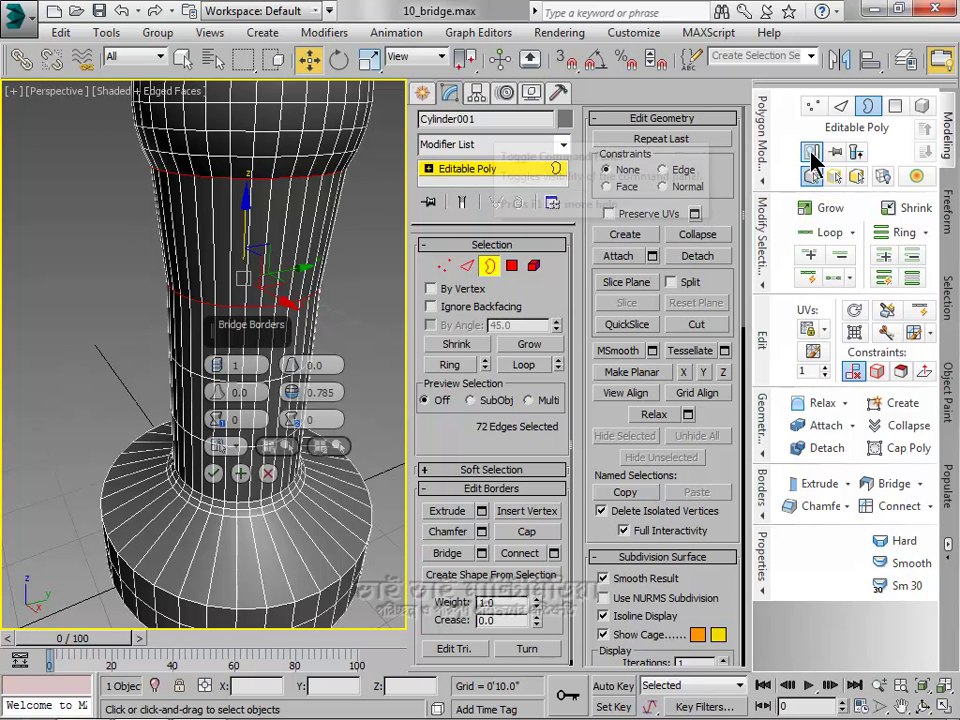
left_click(811, 153)
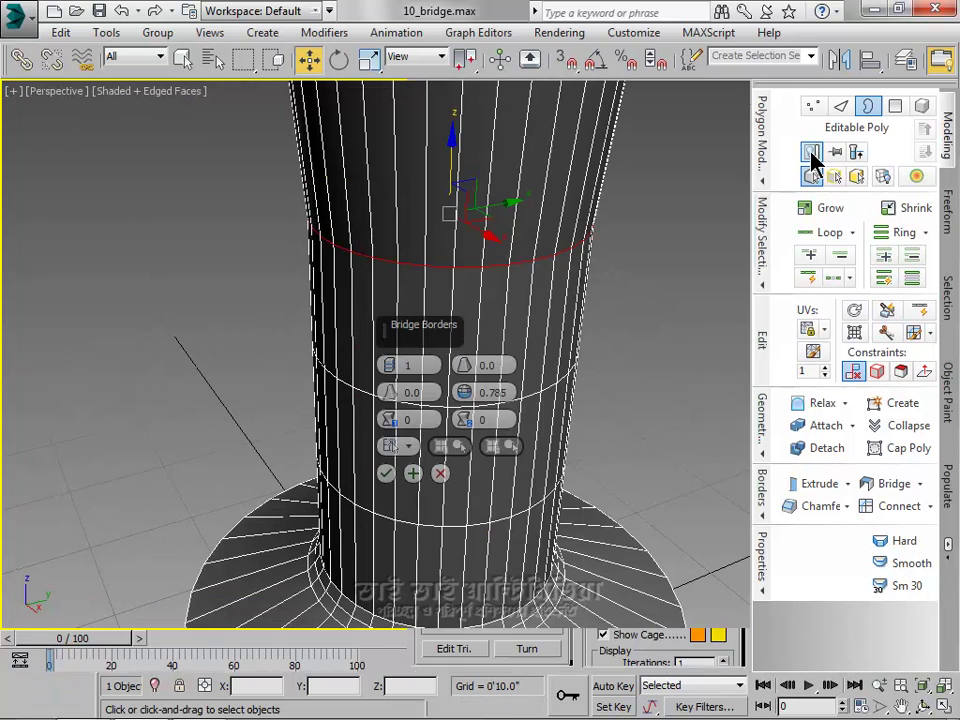
scroll(418, 362, "down", 2)
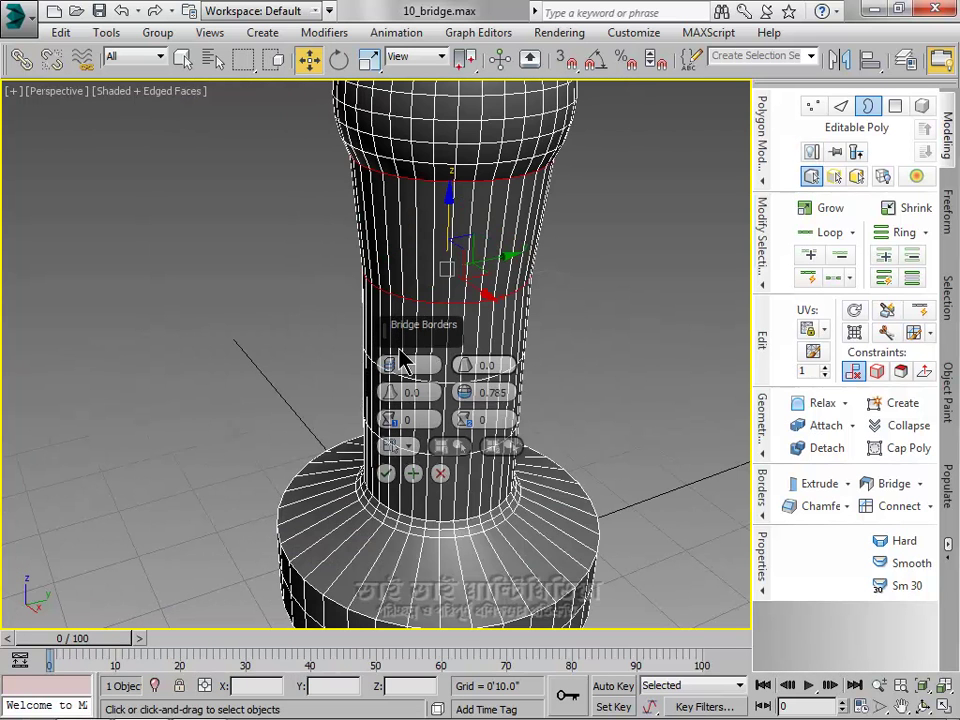
left_click_drag(392, 326, 597, 197)
middle_click_drag(456, 262, 285, 240, "alt")
scroll(452, 288, "up", 2)
scroll(454, 285, "down", 5)
left_click_drag(617, 204, 518, 236)
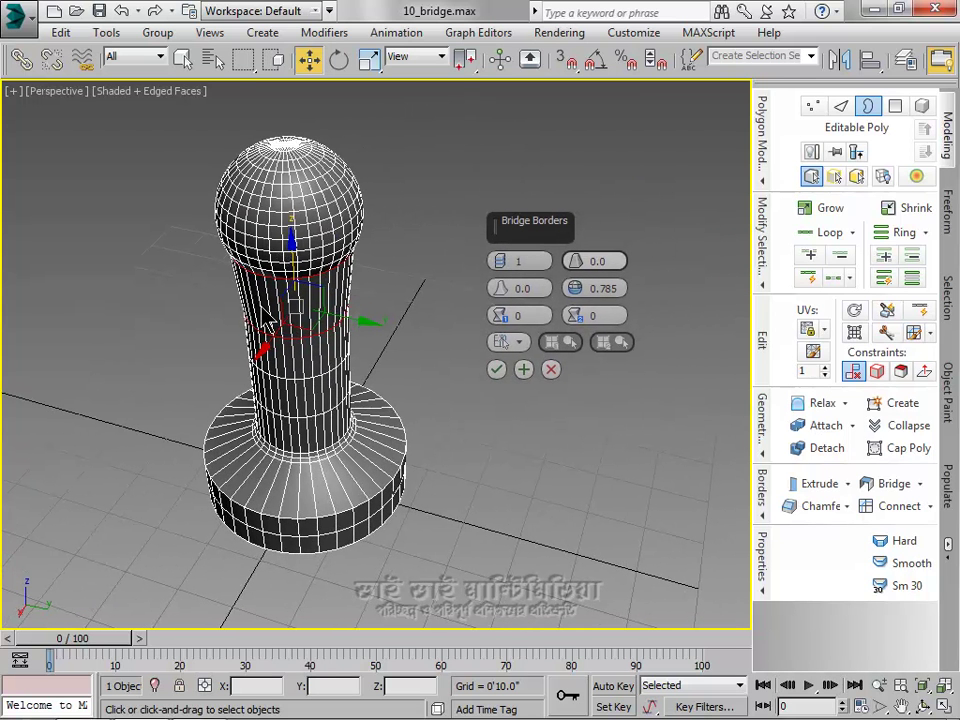
Bridge the sphere and cylinder borders with 1 segment and a smooth value of 0.0.
scroll(284, 298, "up", 3)
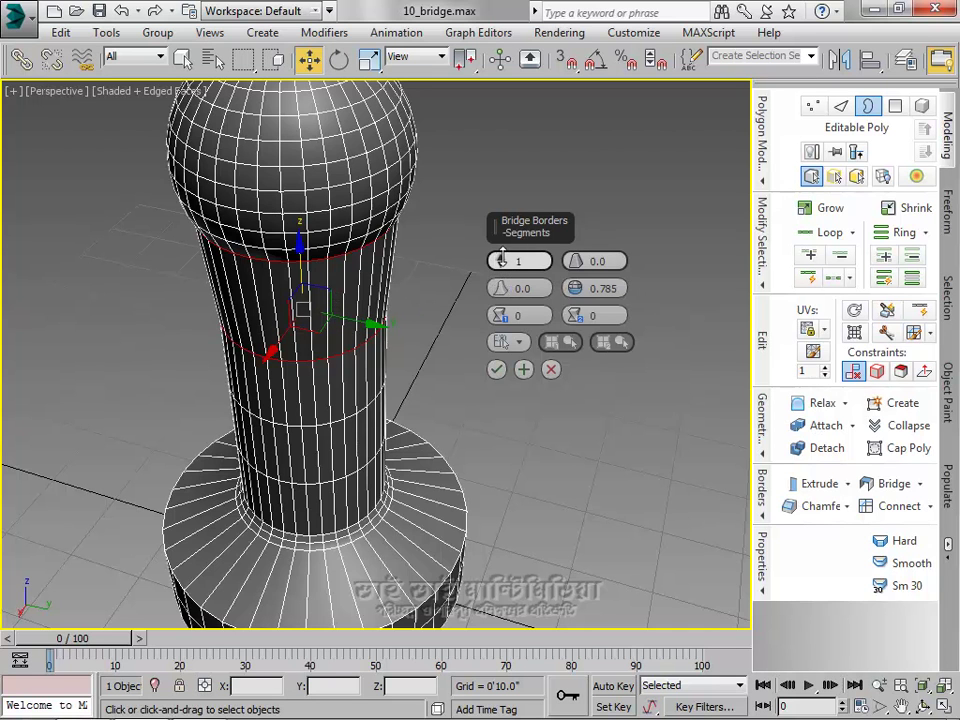
mouse_move(499, 260)
left_mouse_down()
mouse_move(500, 232)
mouse_move(499, 260)
left_mouse_up()
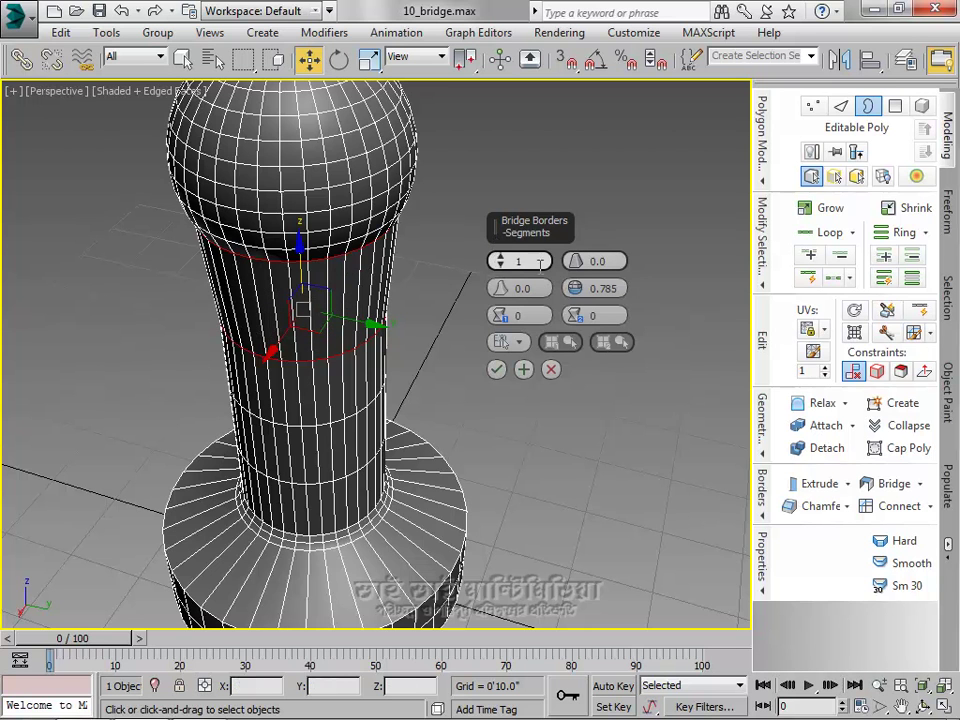
mouse_move(500, 314)
left_mouse_down()
mouse_move(502, 281)
mouse_move(503, 321)
mouse_move(503, 310)
left_mouse_up()
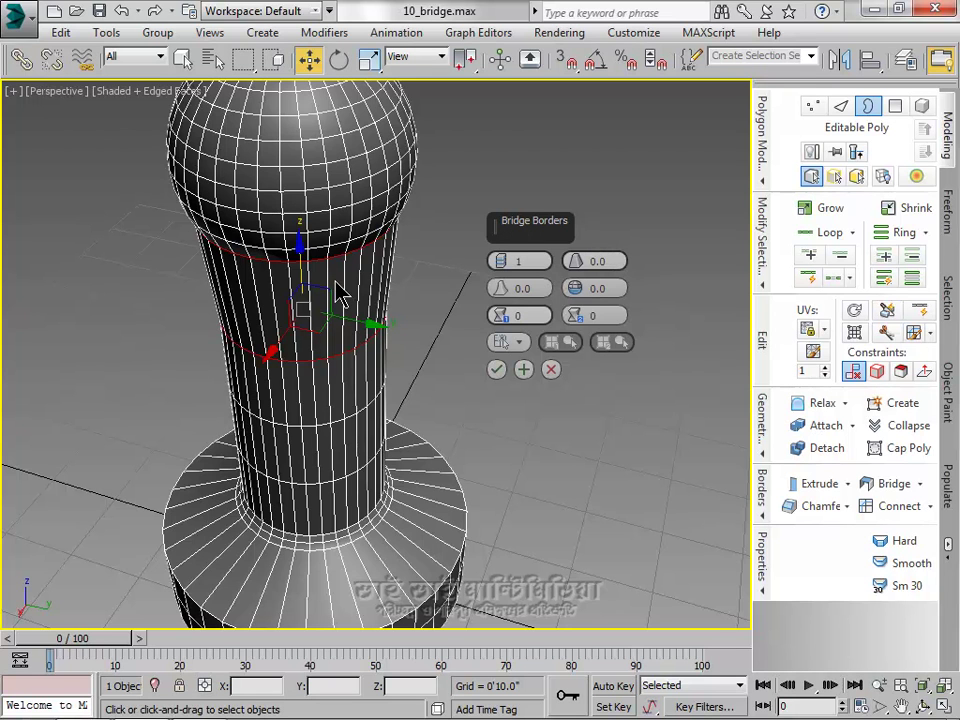
left_click(497, 371)
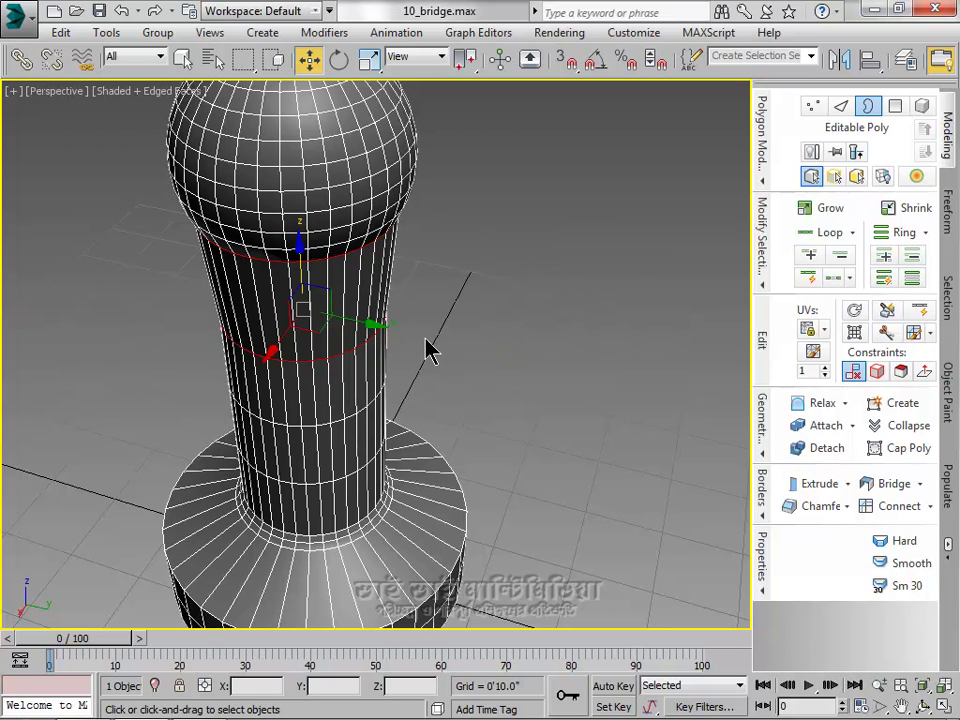
scroll(489, 326, "down", 5)
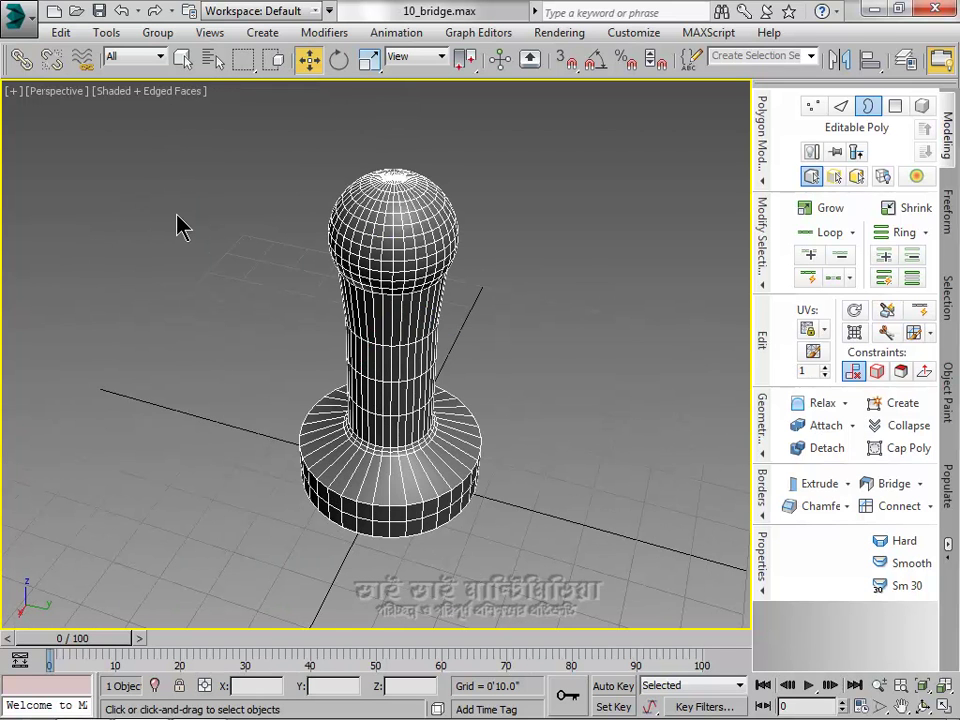